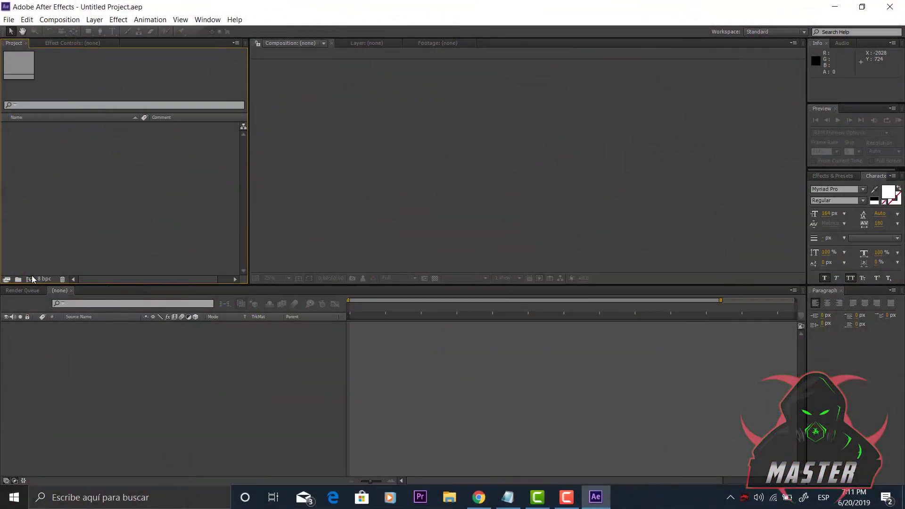
Step: Create a composition named Particulas with the HDV/HDTV 720 29.97 preset and a duration of 0;00;30;00
left_click(32, 281)
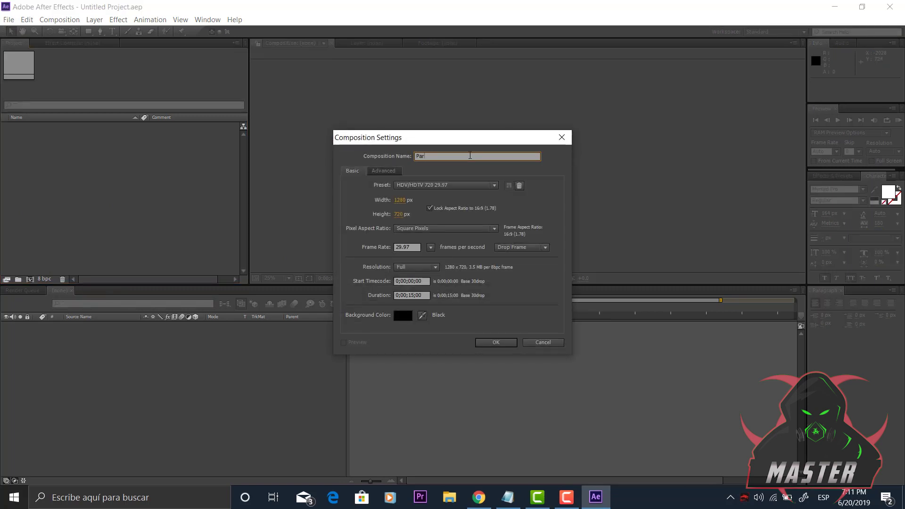
left_click(411, 297)
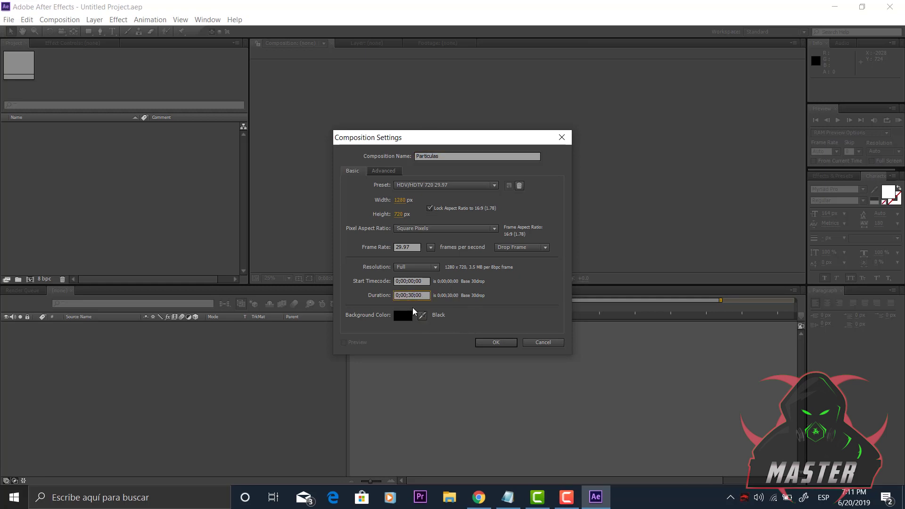
left_click(430, 186)
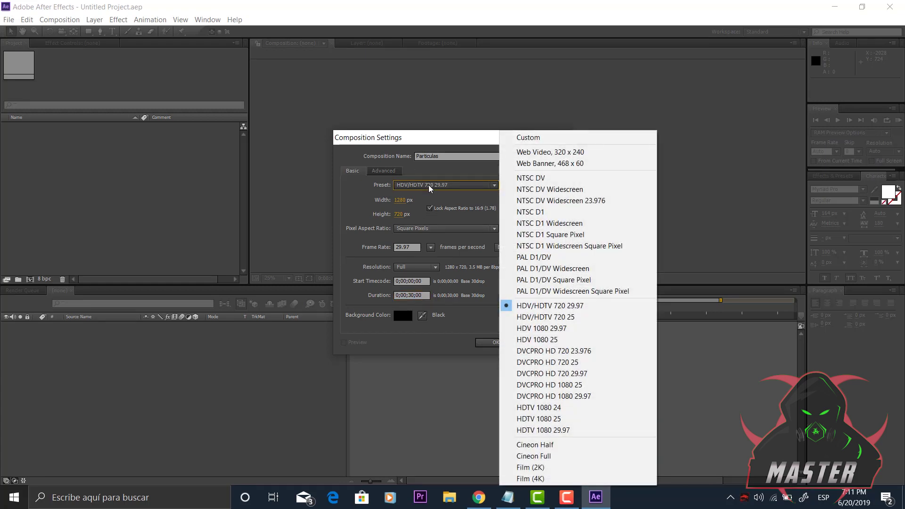
left_click(585, 306)
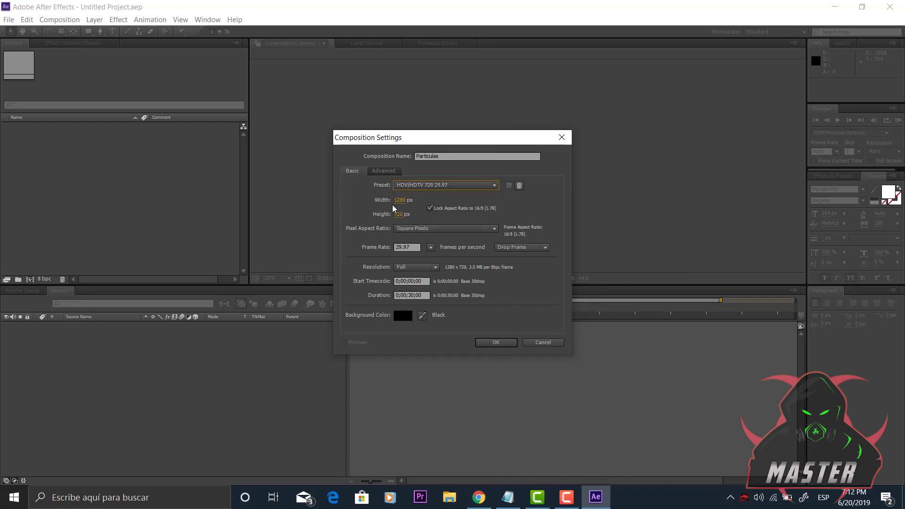
left_click(495, 342)
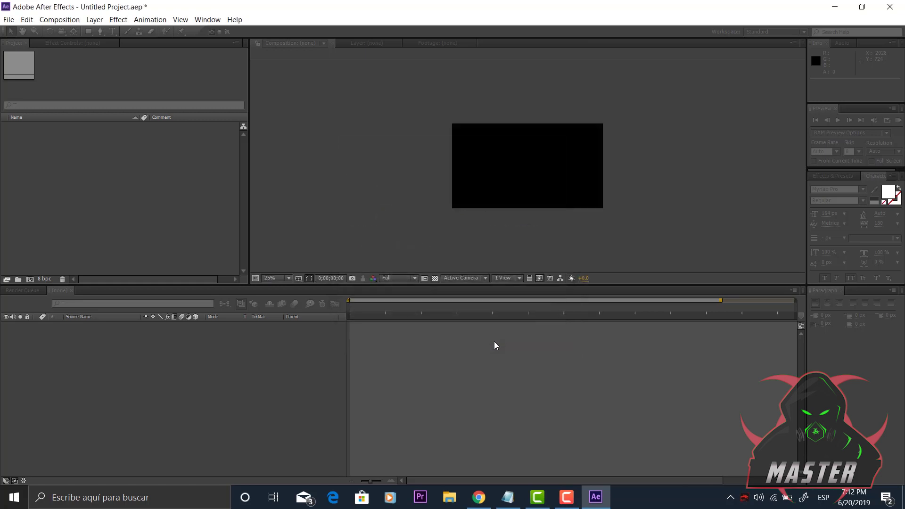
scroll(549, 125, "up", 2)
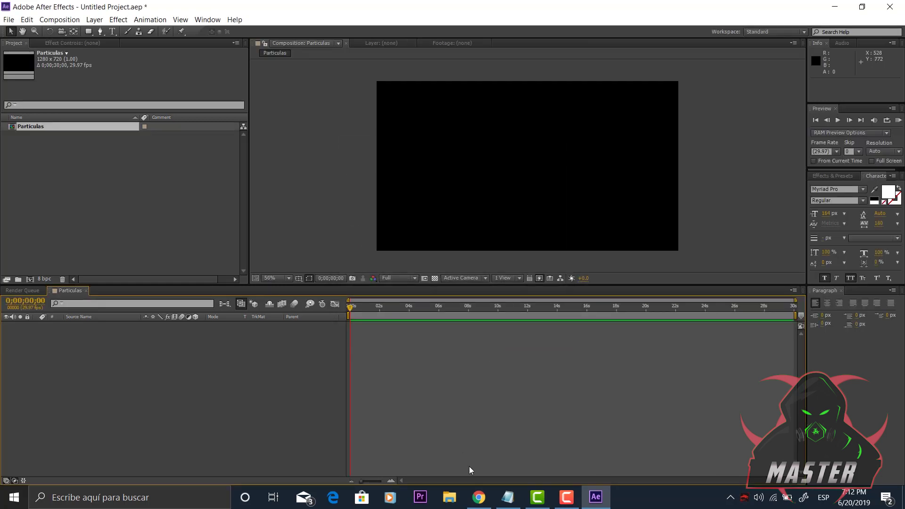
Step: Add a dark grey 1280 x 720 px solid layer named Particulas to the composition
right_click(171, 361)
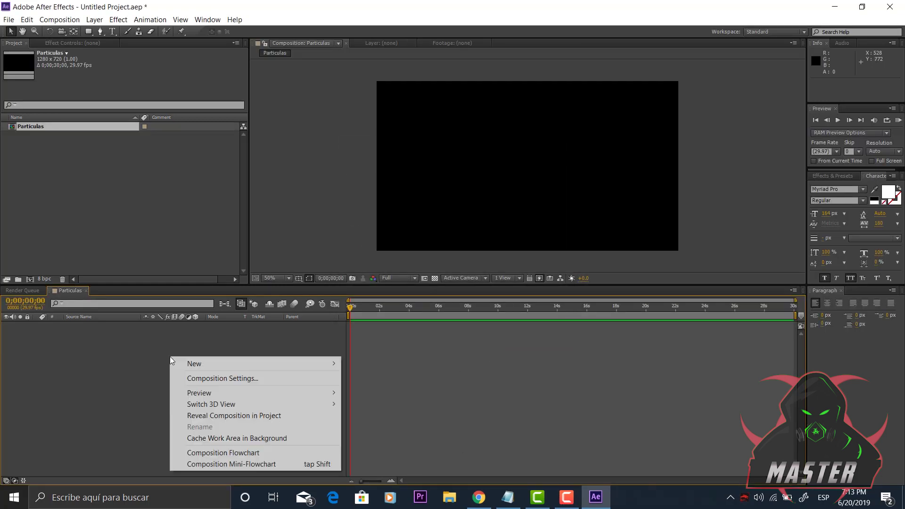
mouse_move(259, 365)
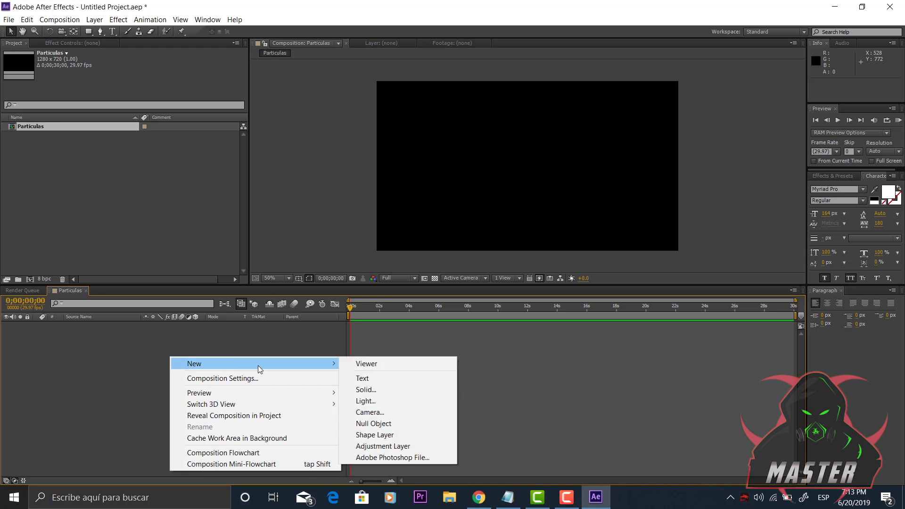
left_click(367, 389)
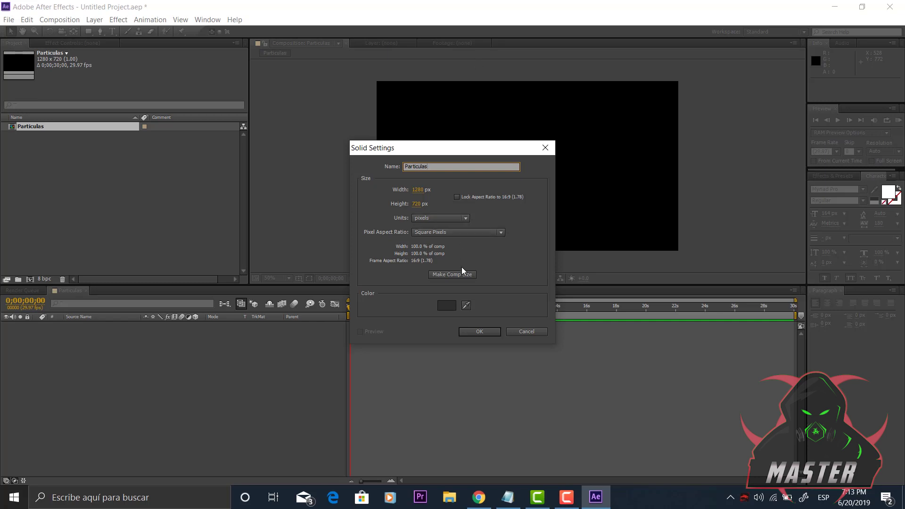
left_click(480, 332)
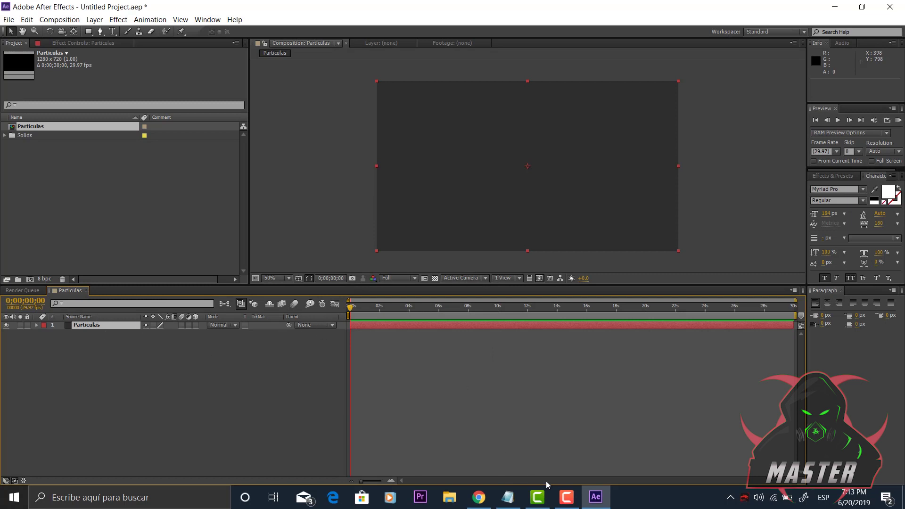
Step: Find the CC Particle World effect by searching for "cc p" and apply it to the Particulas layer
left_click(779, 172)
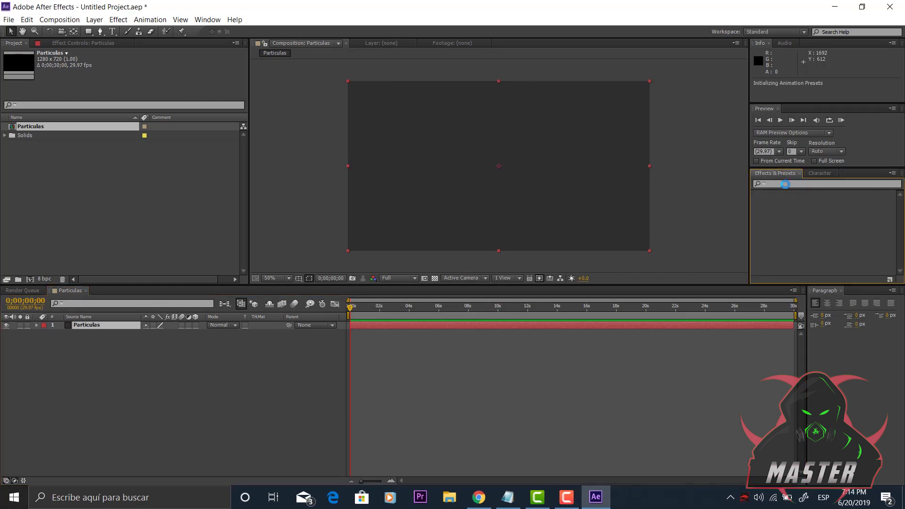
left_click(781, 184)
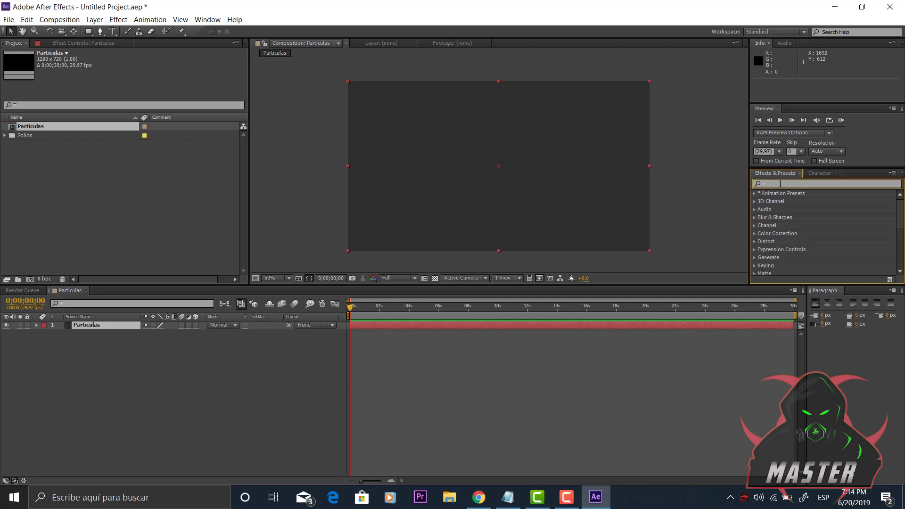
type("cc p")
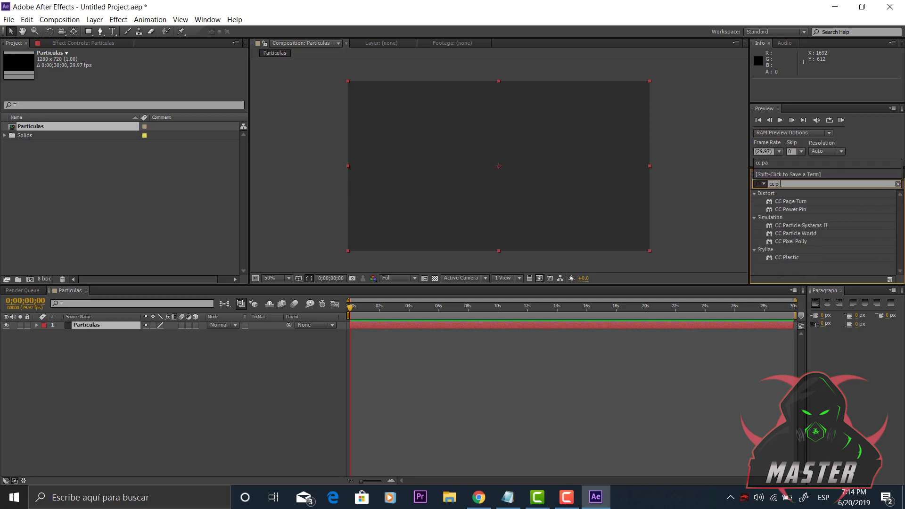
left_click(810, 234)
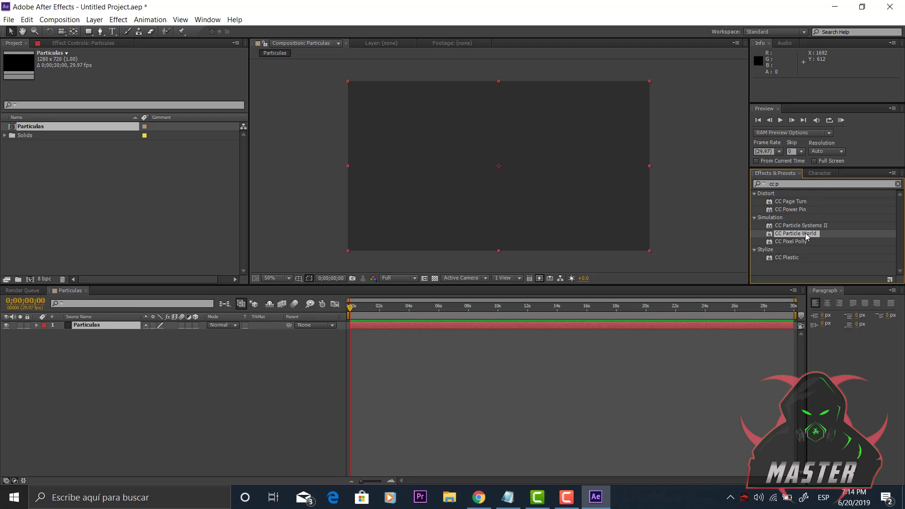
left_click_drag(560, 199, 90, 346)
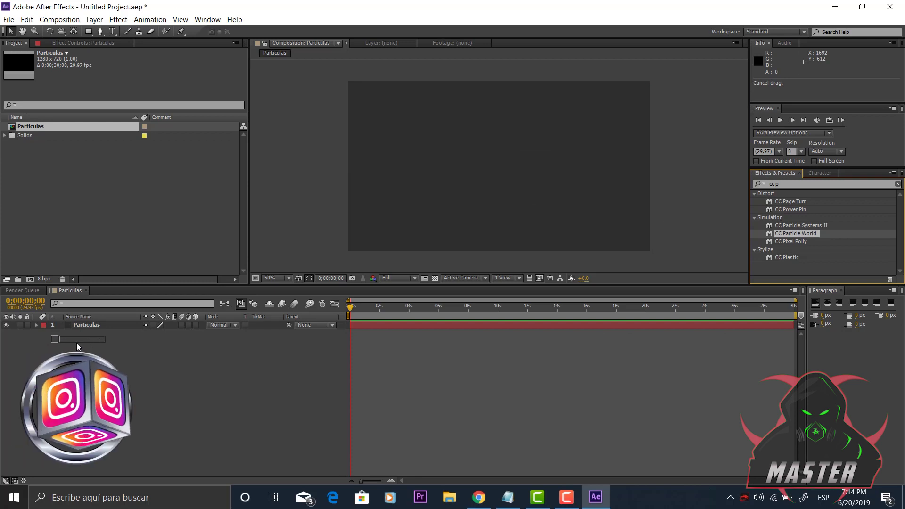
left_click_drag(488, 220, 500, 148)
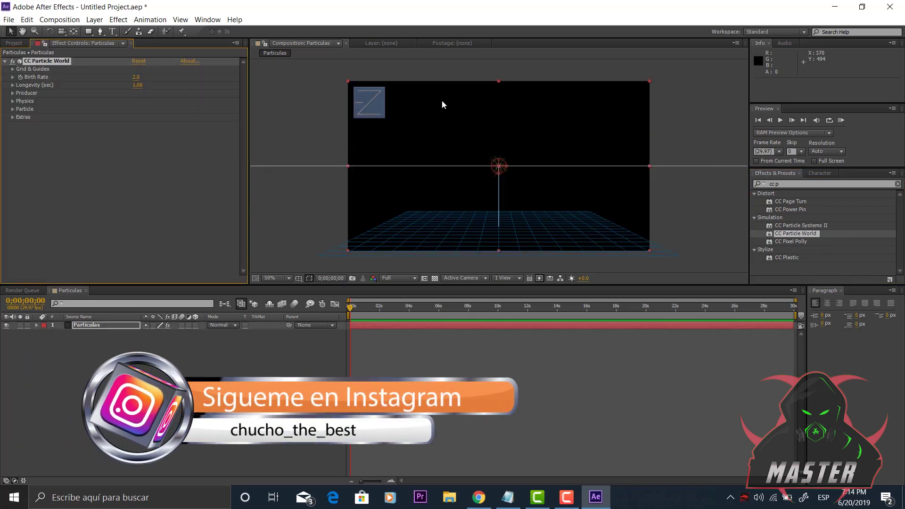
left_click(580, 422)
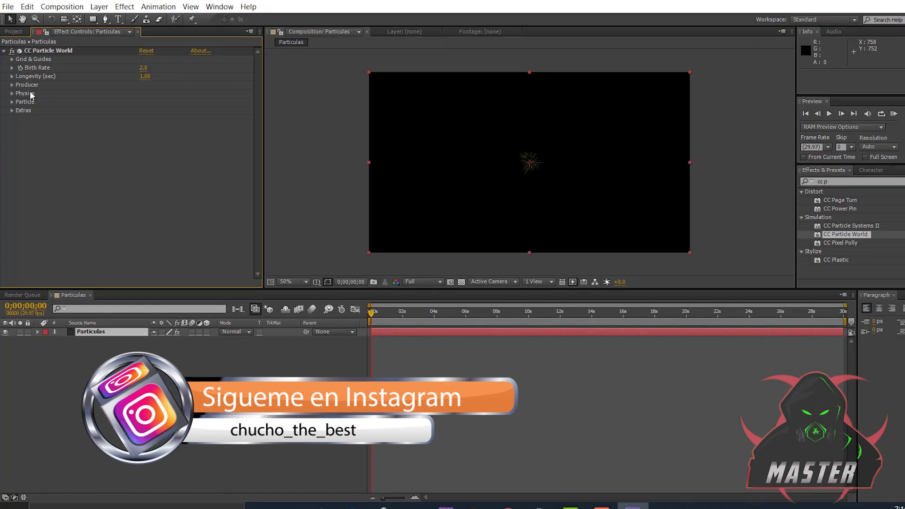
Step: Turn off the Grid guide of CC Particle World and set its Birth Rate to 15
left_click(12, 59)
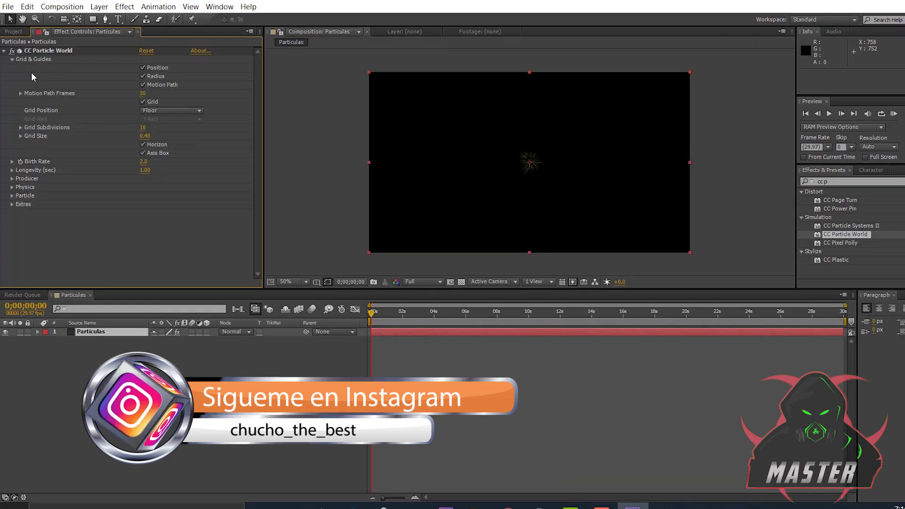
left_click(143, 101)
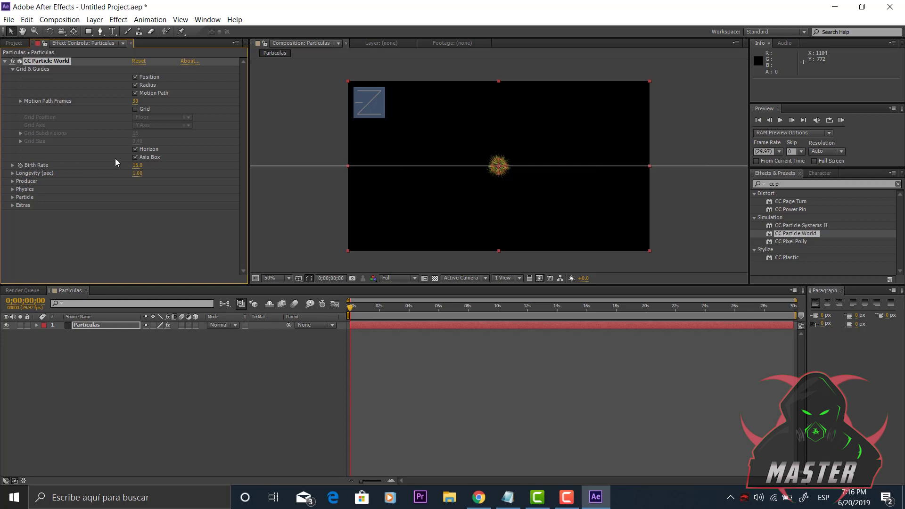
left_click(139, 167)
type("1")
key("Return")
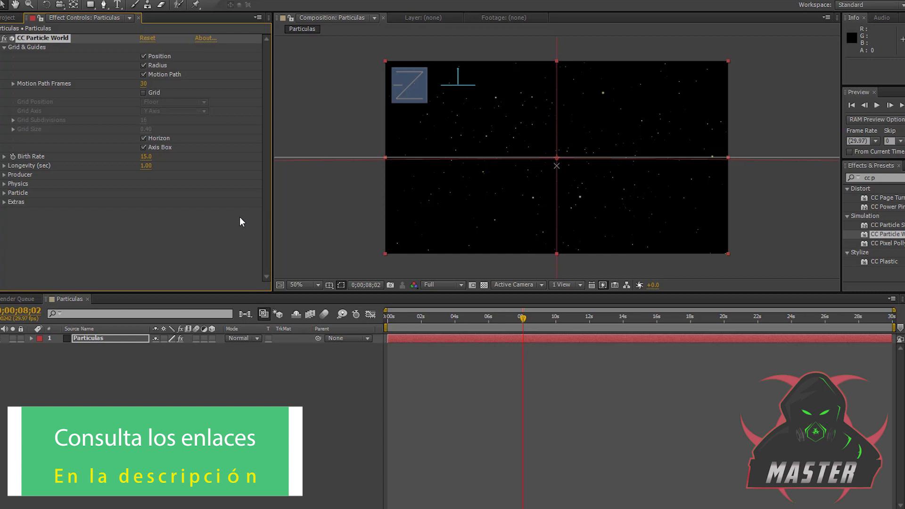
Step: Examine the Producer and Physics settings with the Animation types, and scrub the composition to 0;00;20;14
left_click(4, 175)
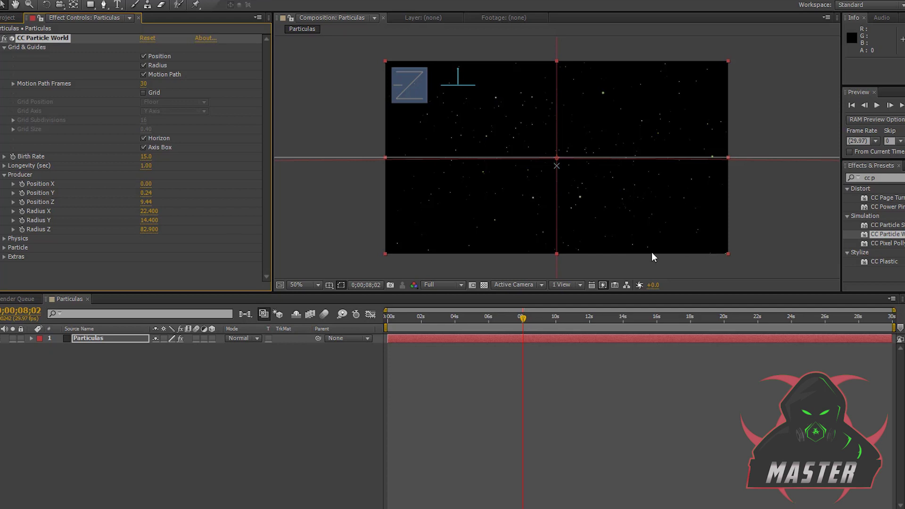
left_click(4, 239)
scroll(235, 203, "down", 3)
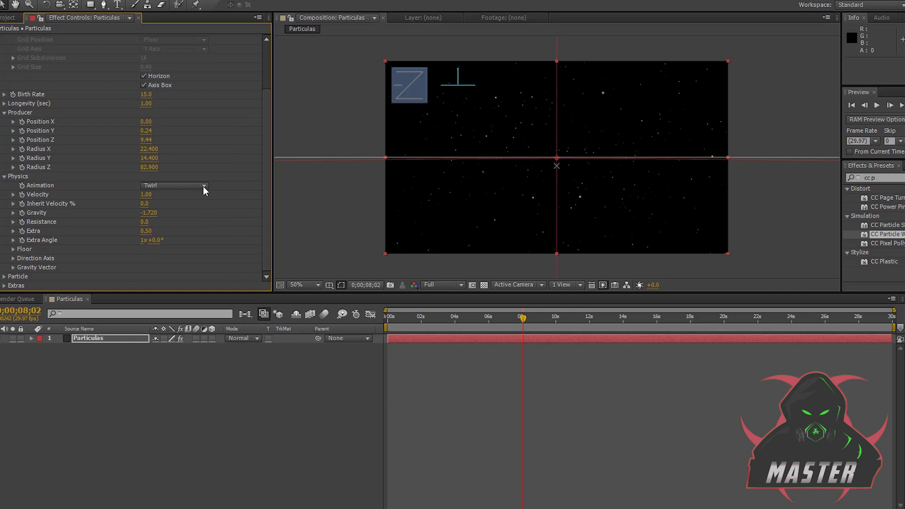
left_click(203, 187)
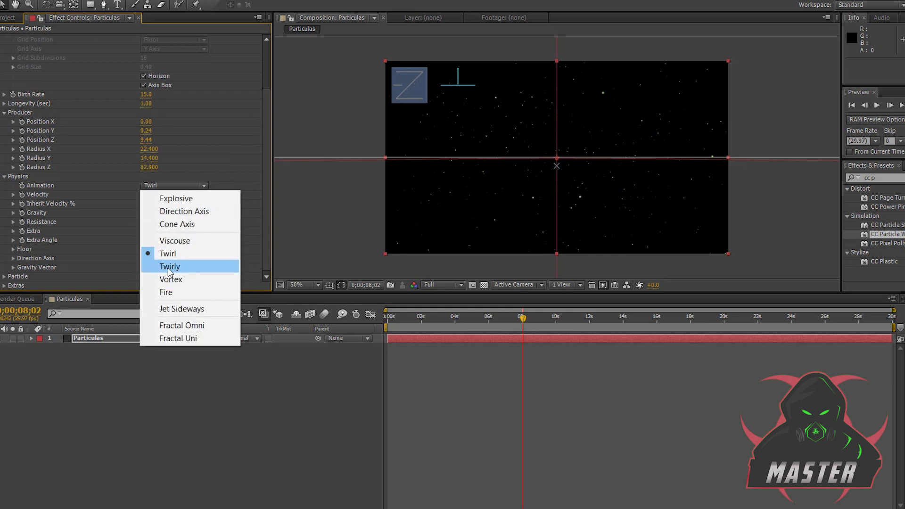
left_click(279, 185)
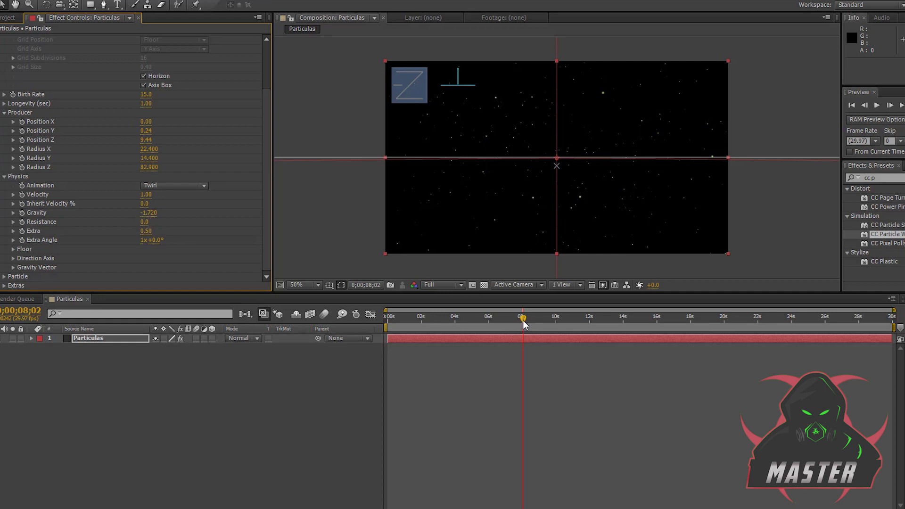
left_click_drag(524, 320, 732, 320)
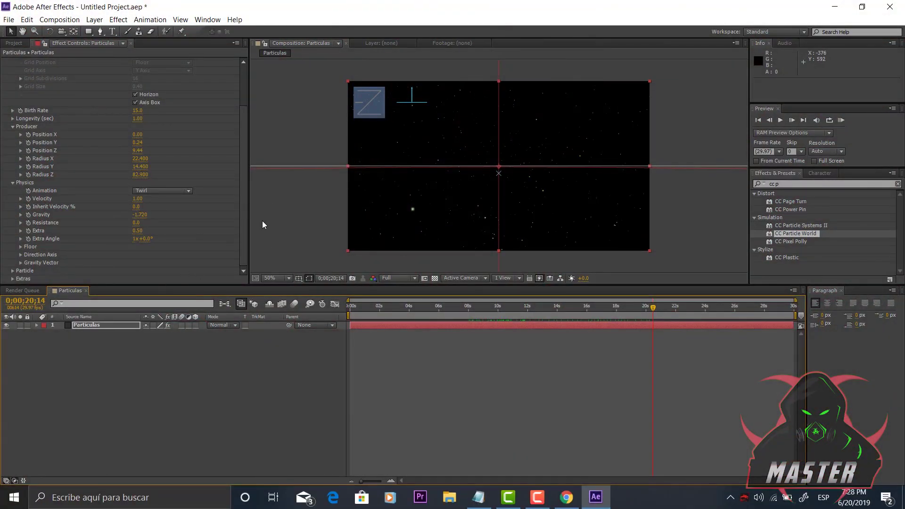
Step: Expand the Particle settings of CC Particle World and choose Faded Sphere as the particle type
left_click(13, 271)
scroll(194, 222, "down", 5)
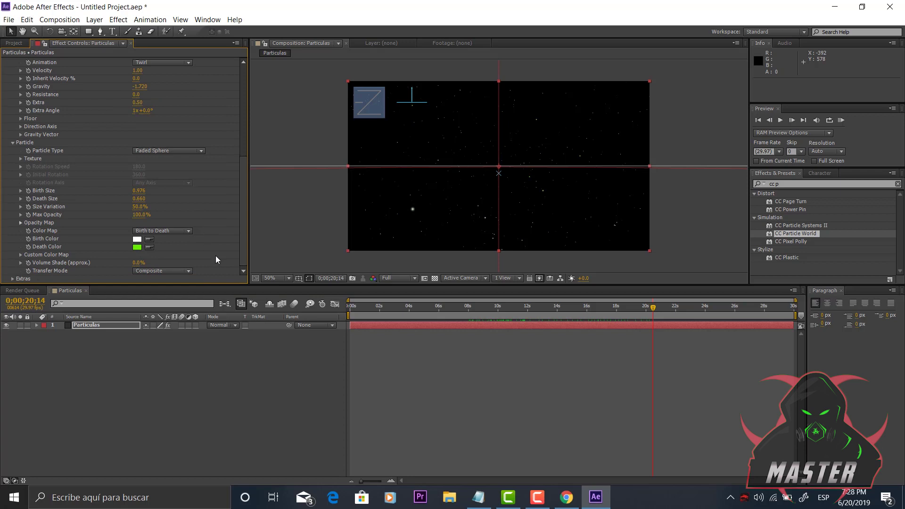
left_click(181, 150)
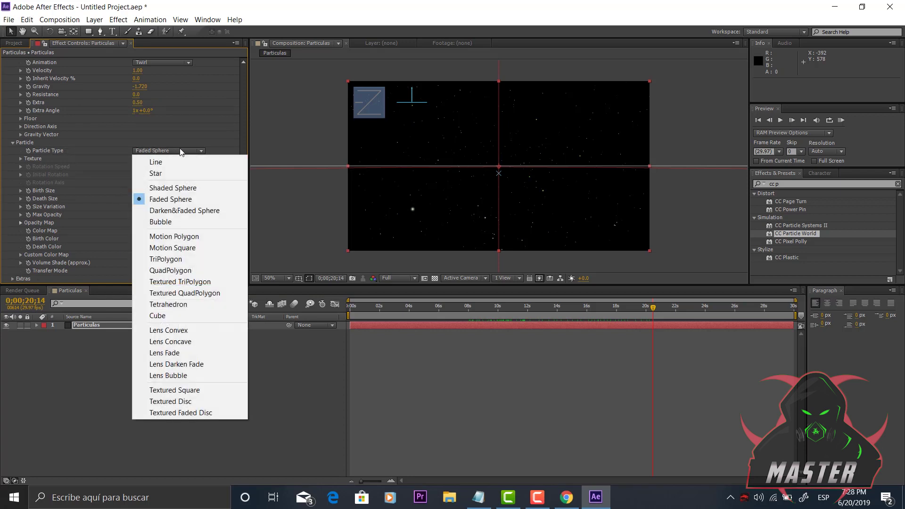
left_click(187, 200)
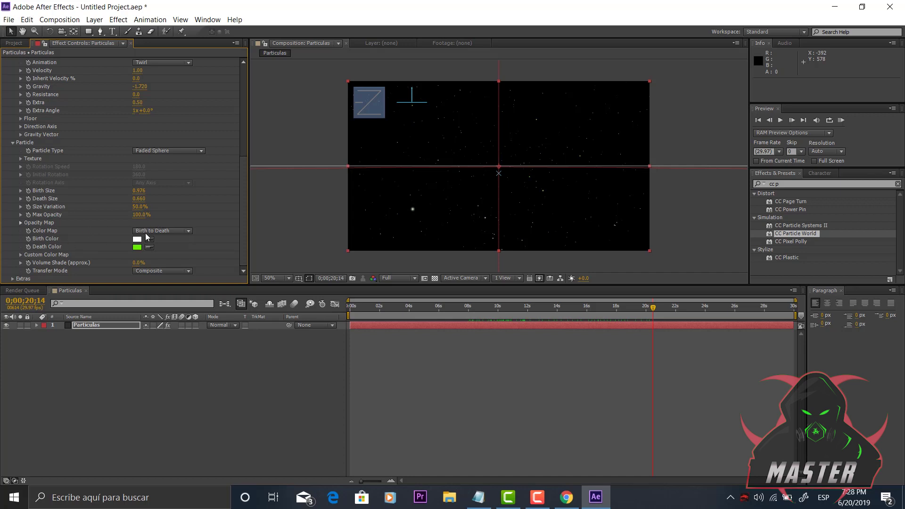
Step: Examine the Color Map options available for the particles without changing the selection
left_click(175, 231)
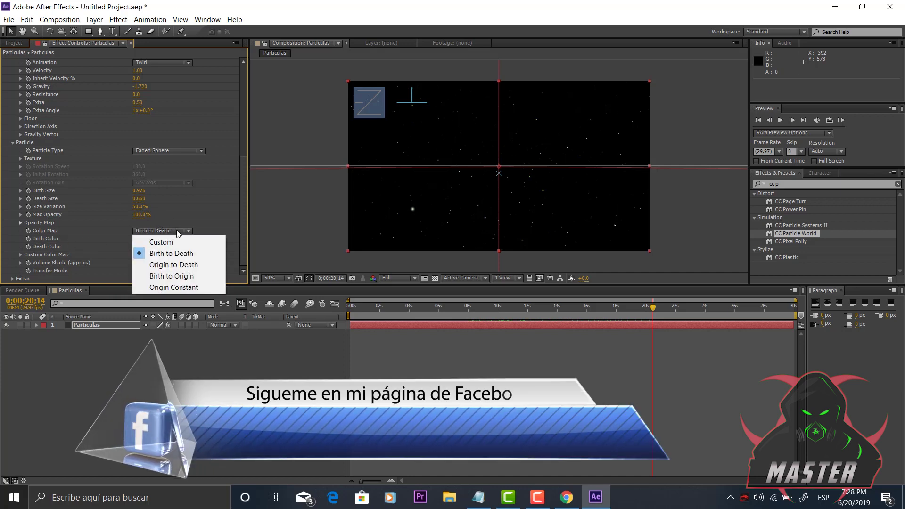
left_click(174, 230)
left_click(174, 230)
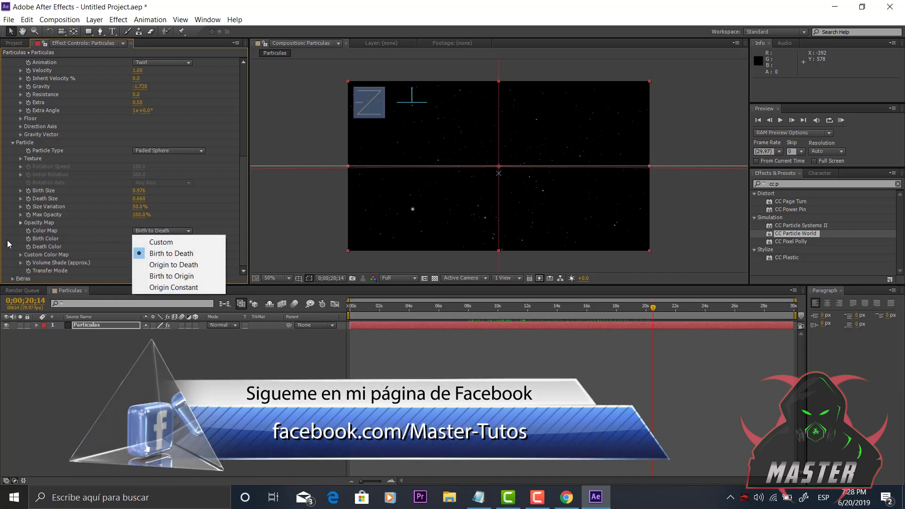
left_click(268, 341)
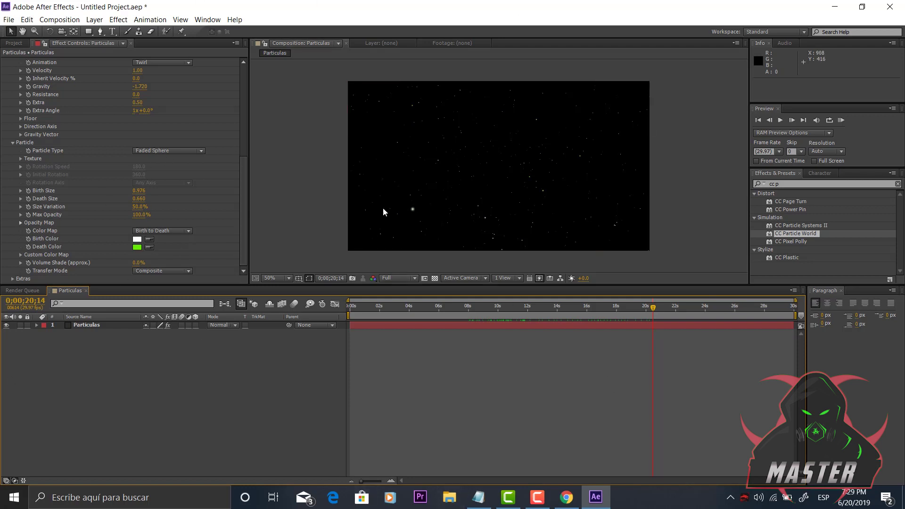
Step: Expand the Extras settings of CC Particle World and look over the Effect Camera parameters
left_click(241, 209)
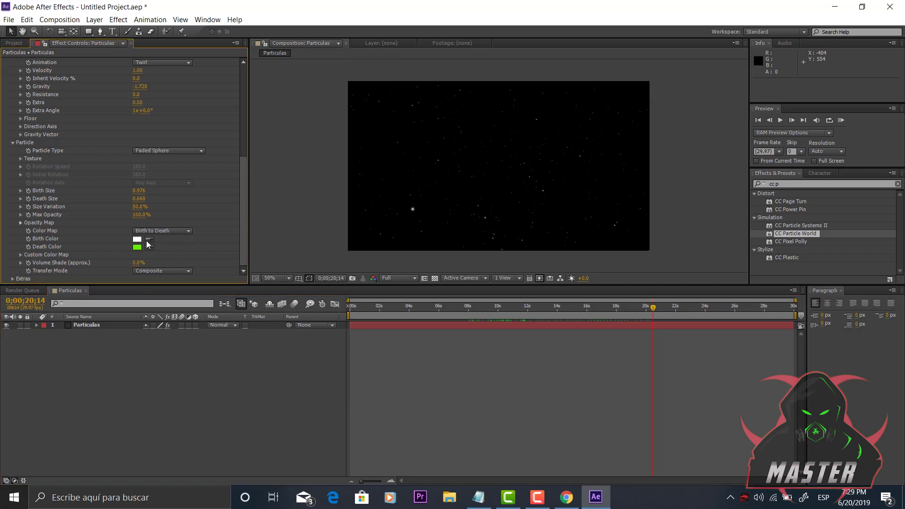
scroll(257, 257, "down", 4)
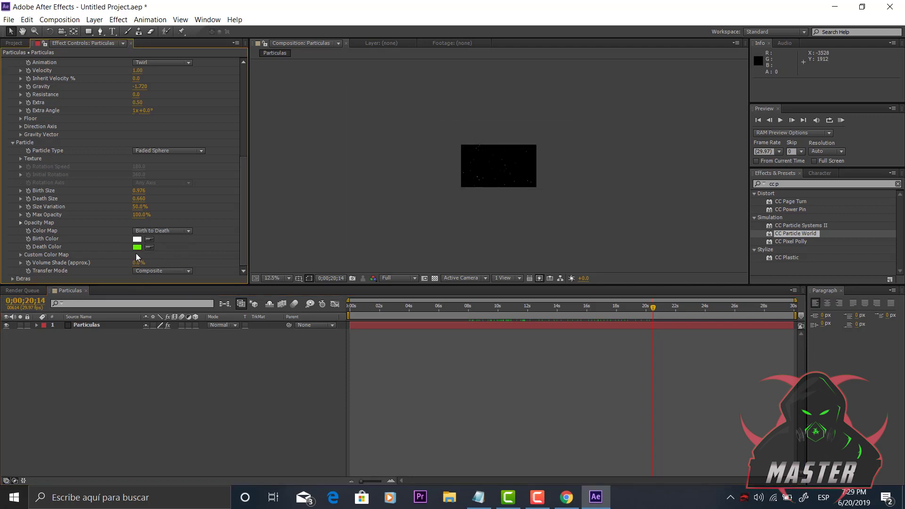
scroll(499, 159, "up", 4)
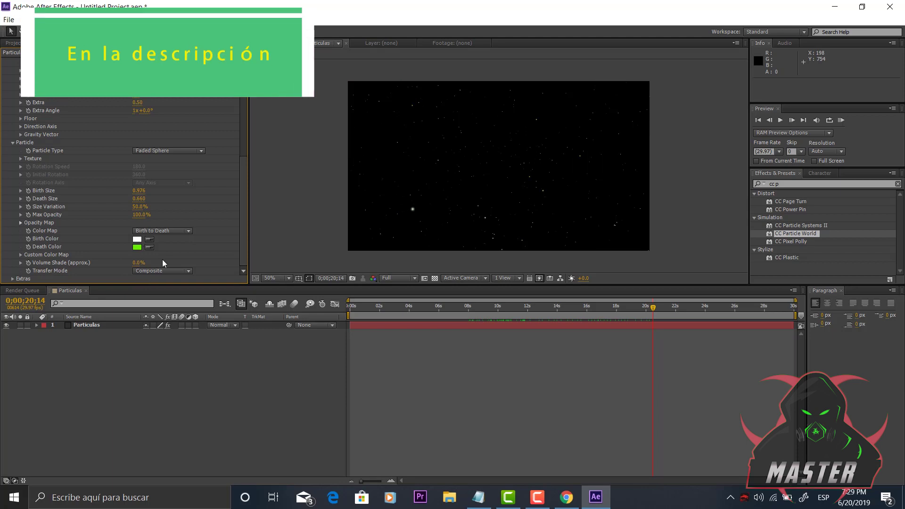
scroll(13, 281, "down", 5)
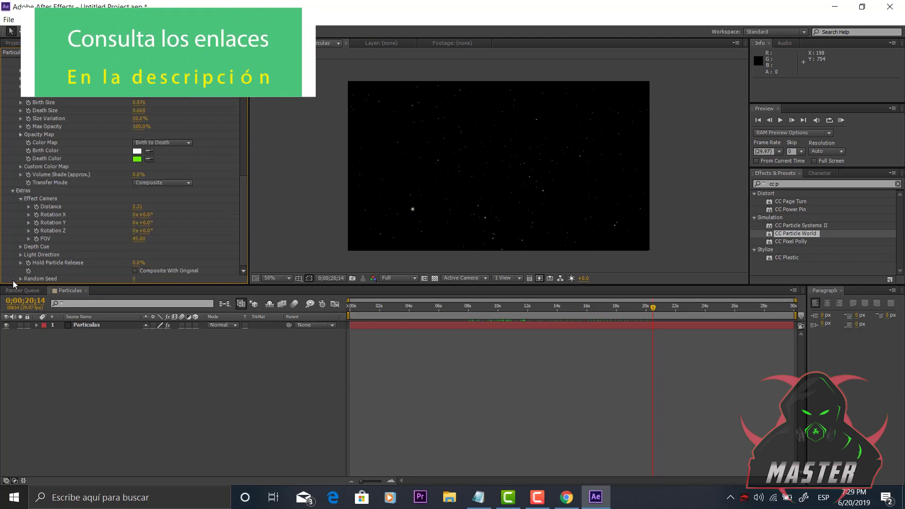
Step: Set the Effect Camera Distance of CC Particle World to 2.57 in the Extras settings
left_click(21, 199)
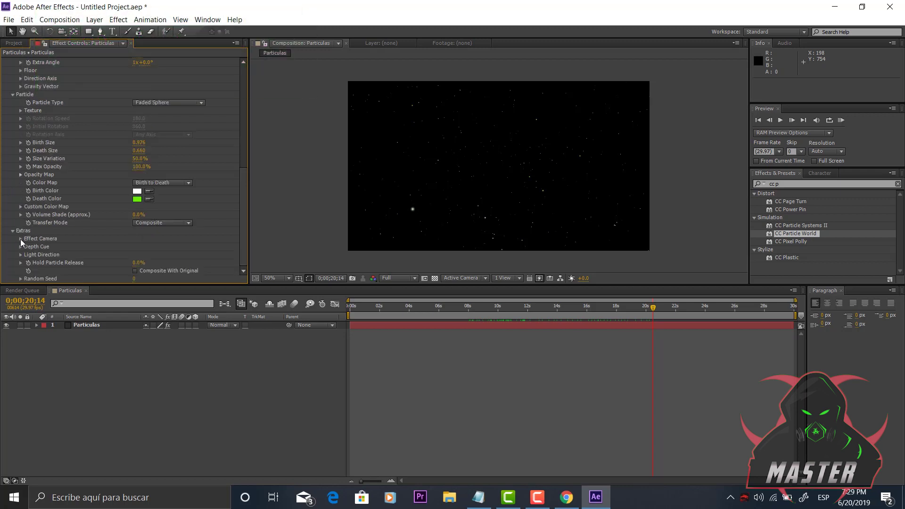
left_click(20, 239)
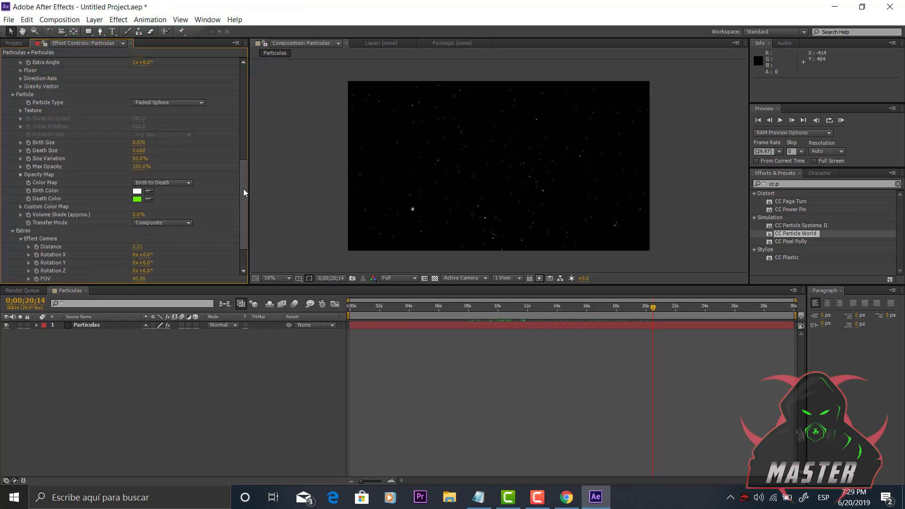
left_click_drag(243, 192, 243, 208)
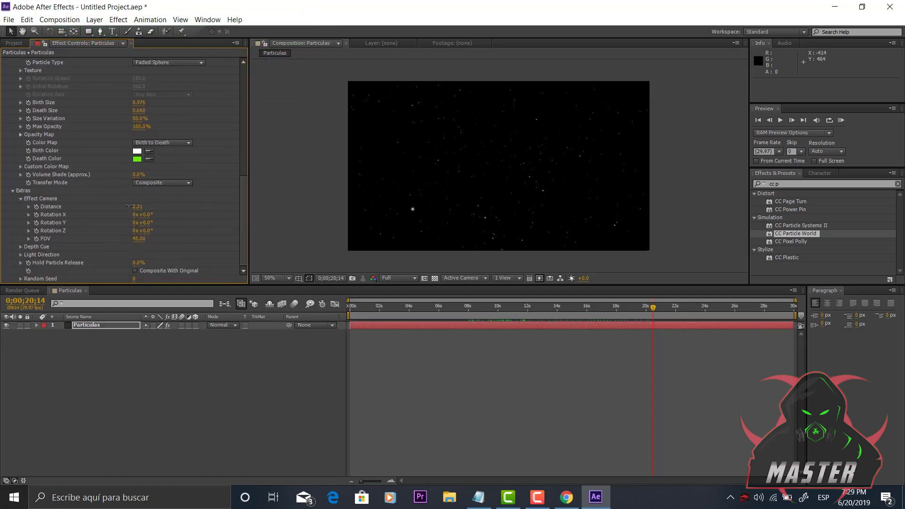
left_click_drag(128, 206, 148, 207)
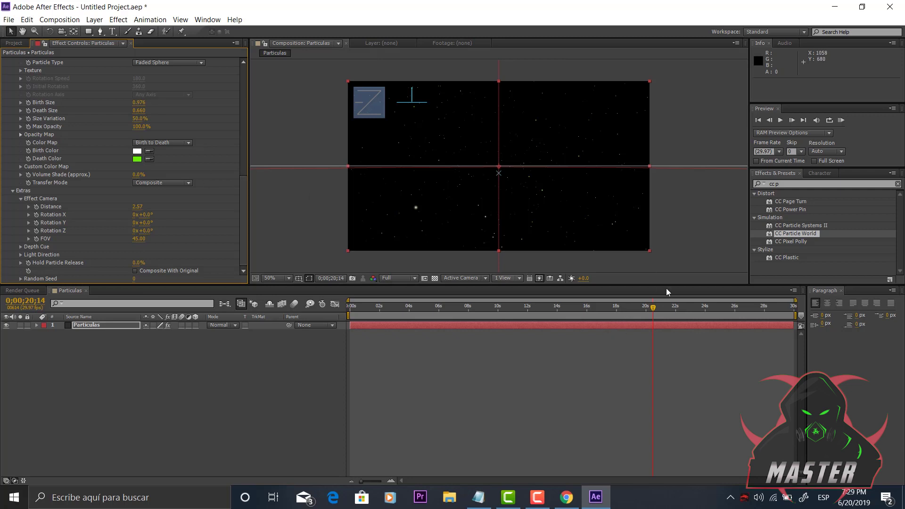
Step: Scrub and play the composition to preview the particle motion, leaving the current time at 0;00;00;11
left_click_drag(659, 307, 633, 344)
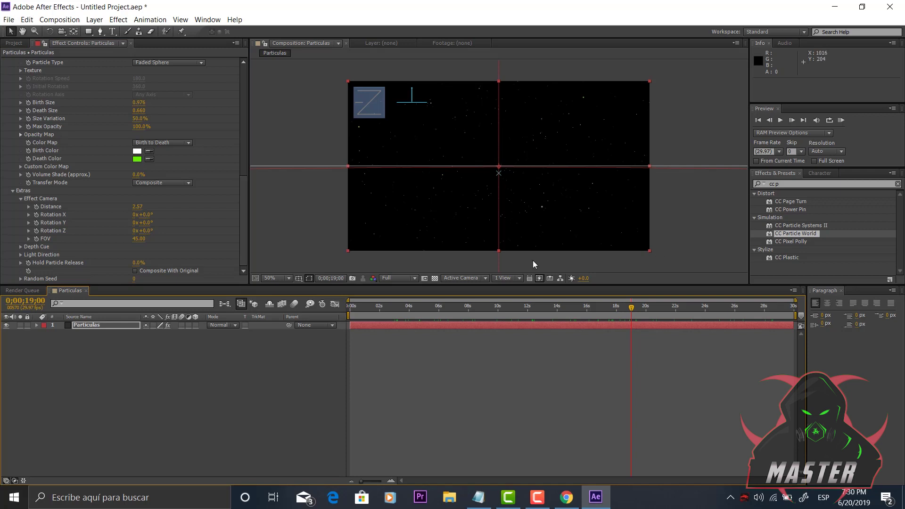
left_click_drag(631, 306, 686, 315)
key("space")
left_click(158, 390)
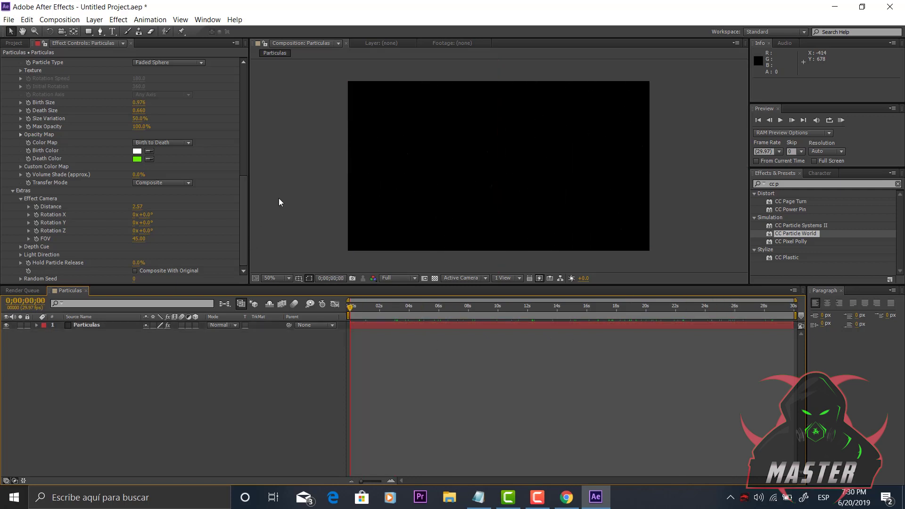
left_click(378, 312)
left_click_drag(377, 312, 356, 314)
Step: Add the Particulas composition to the render queue and accept its render settings with Best quality and Full resolution
left_click(60, 20)
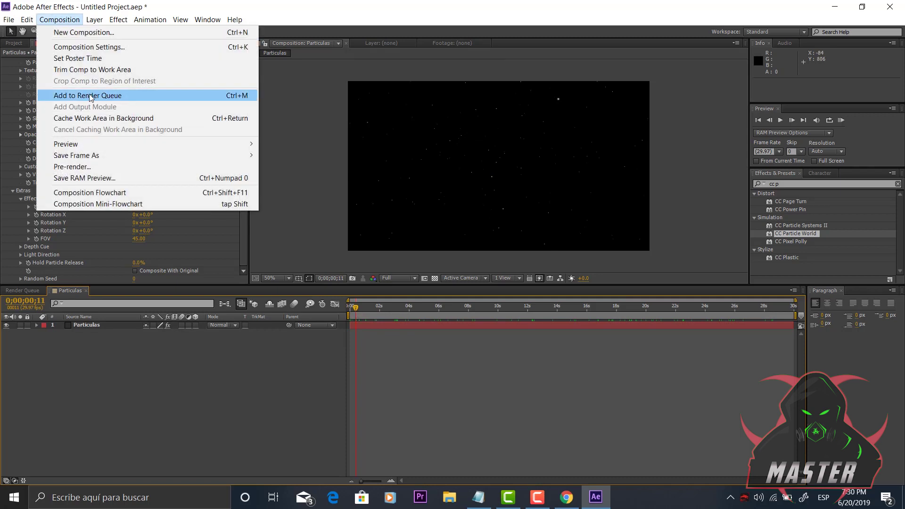
left_click(102, 101)
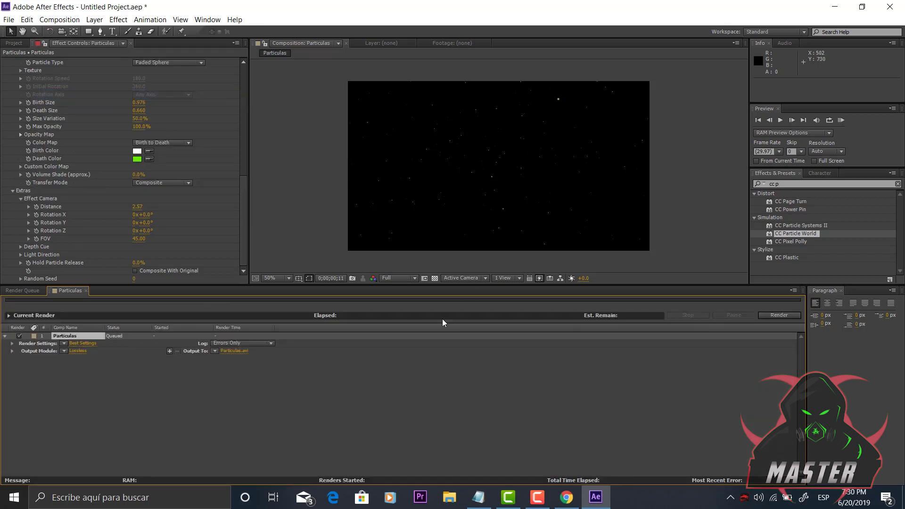
left_click(84, 344)
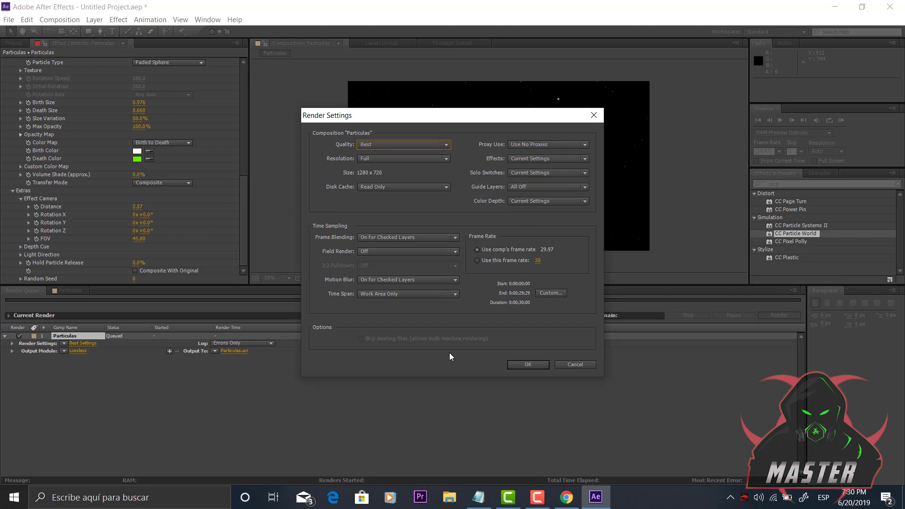
left_click(528, 364)
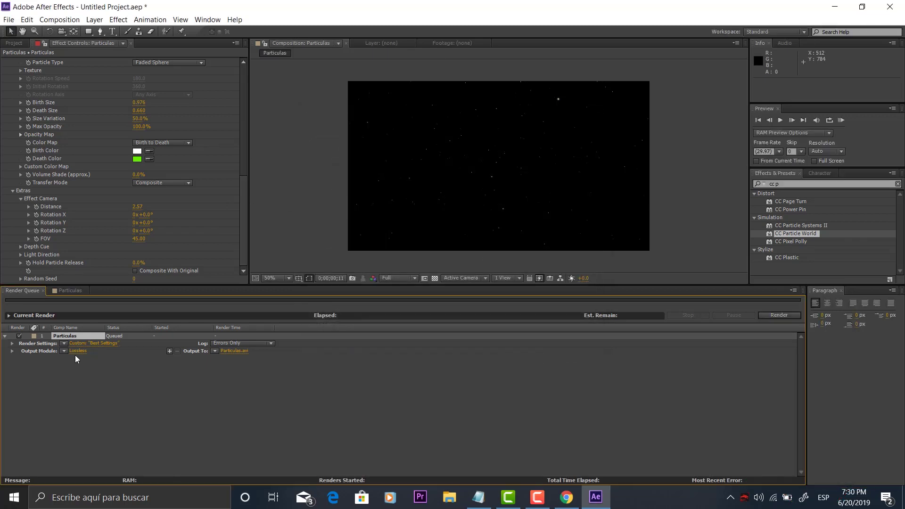
Step: Configure the output module to QuickTime format with RGB + Alpha channels
left_click(63, 356)
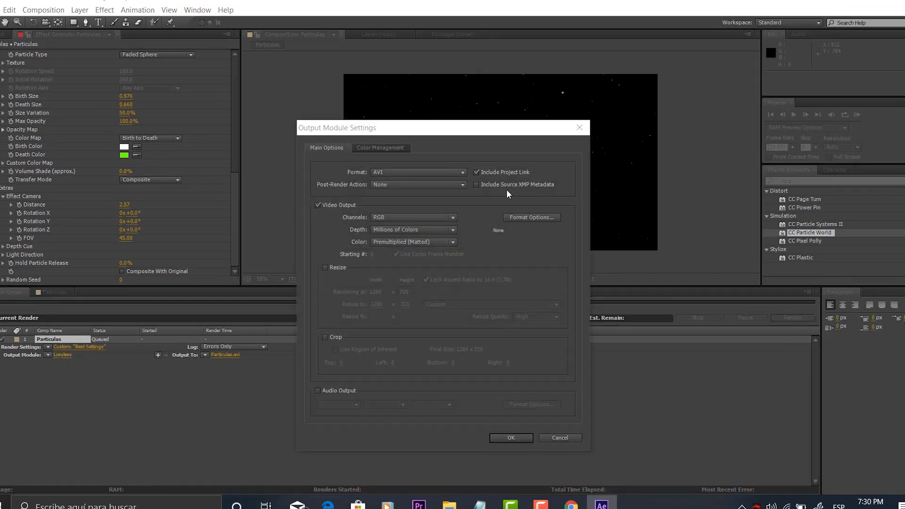
left_click(428, 172)
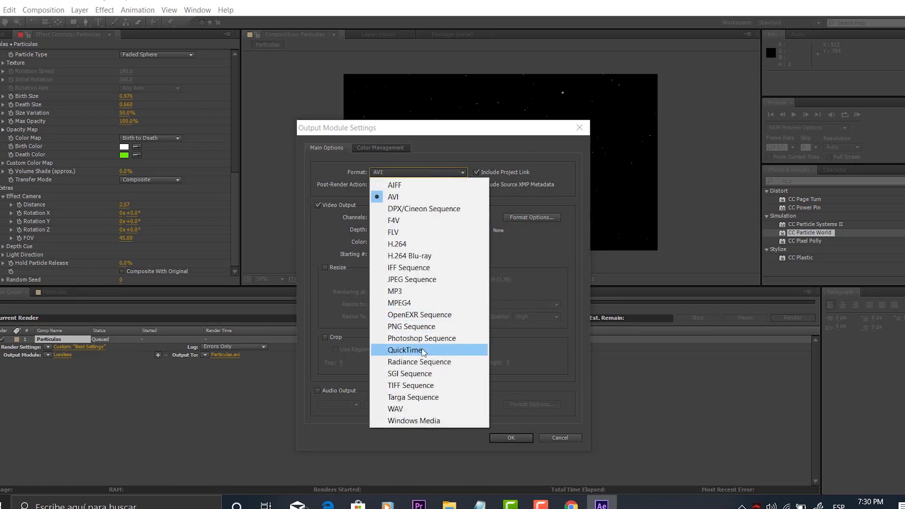
left_click(405, 350)
left_click(396, 217)
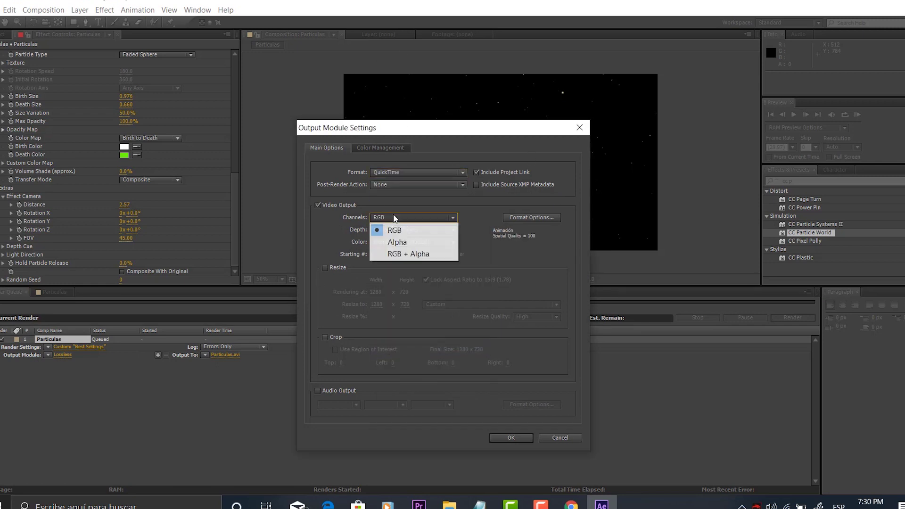
left_click(400, 254)
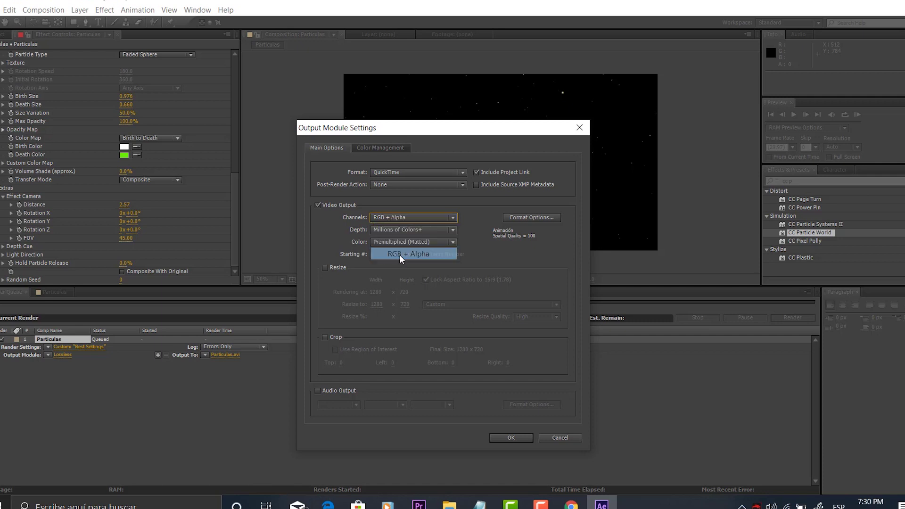
left_click(405, 172)
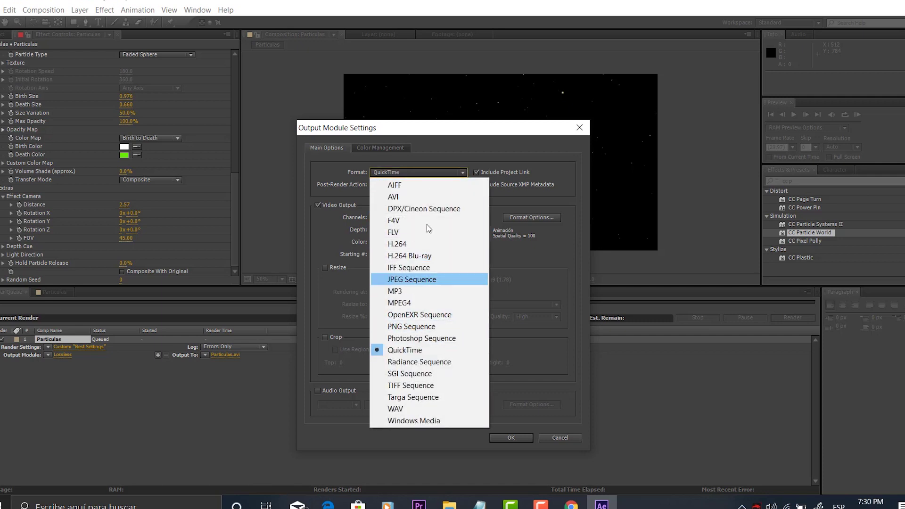
left_click(419, 174)
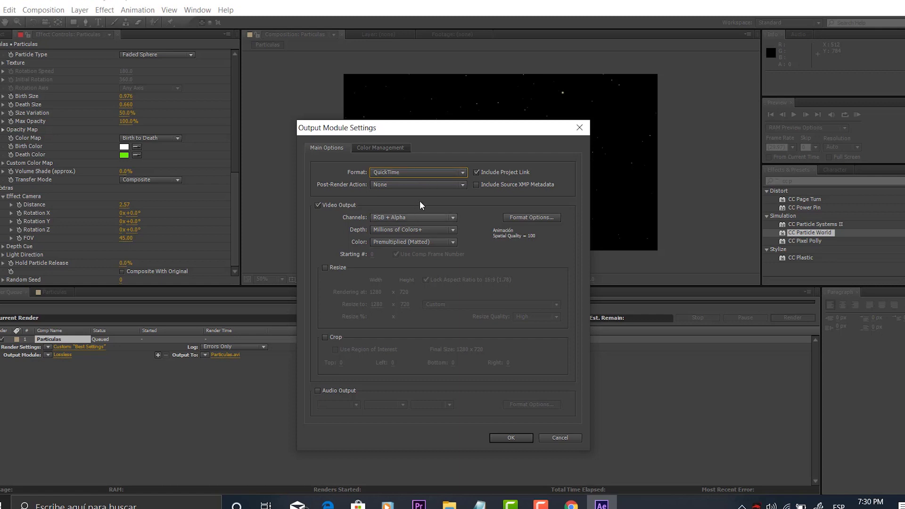
left_click(414, 217)
left_click(394, 259)
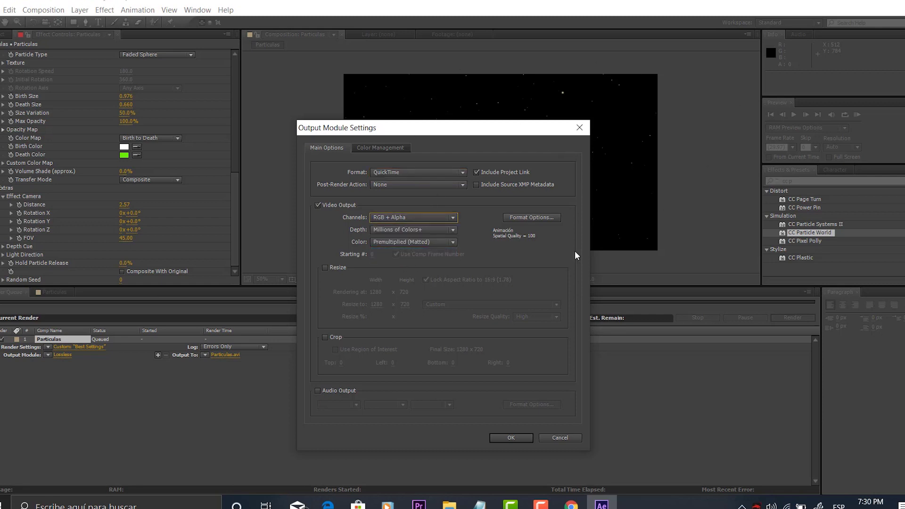
left_click(511, 438)
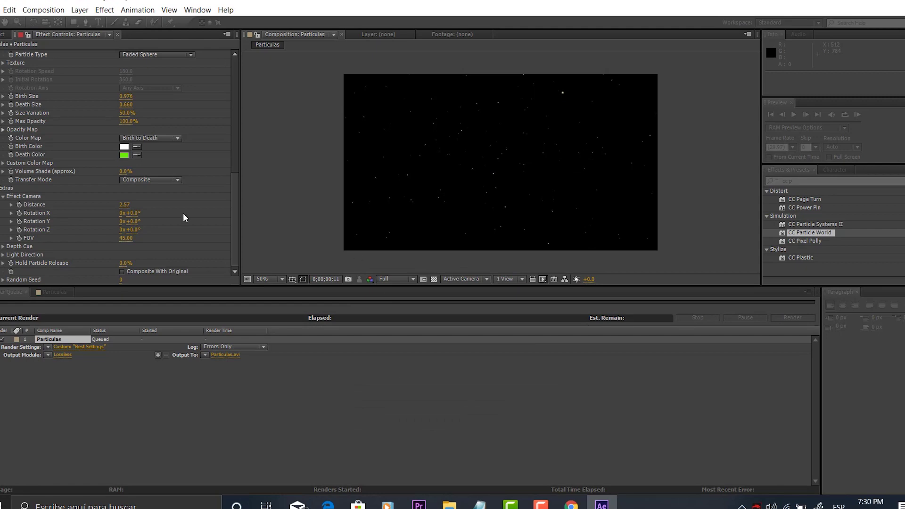
Step: Save the output movie to the desktop as "partivculas verdes" and start the render
left_click(226, 354)
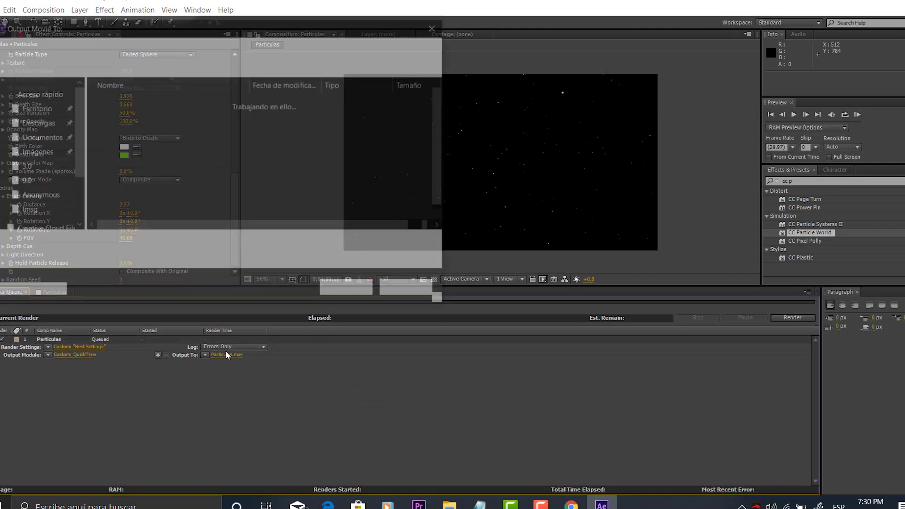
type("partivculas verdes")
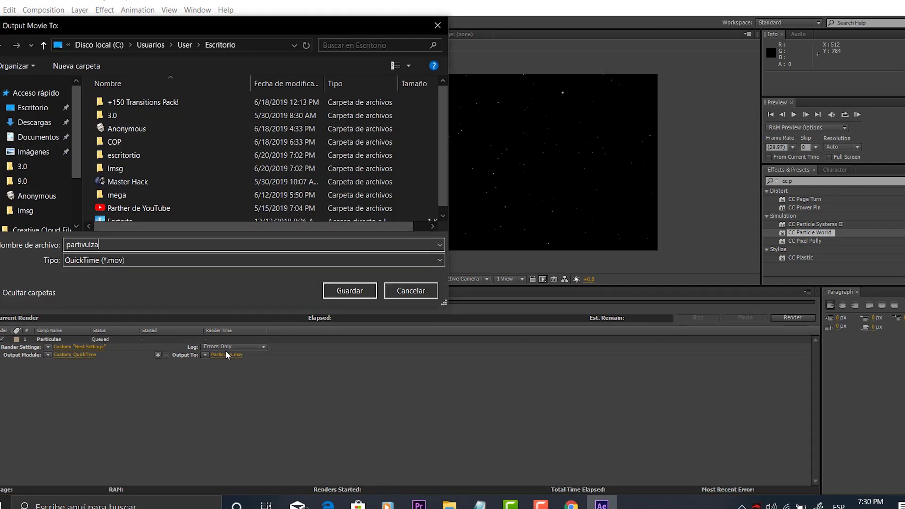
key("Return")
left_click(793, 319)
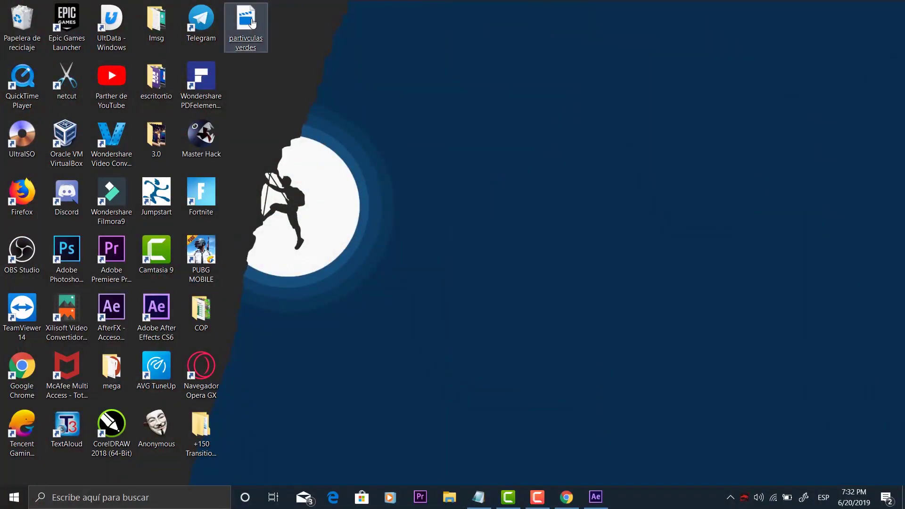
Step: Try to play the rendered partivculas verdes movie from the desktop, and close the video player
double_click(246, 22)
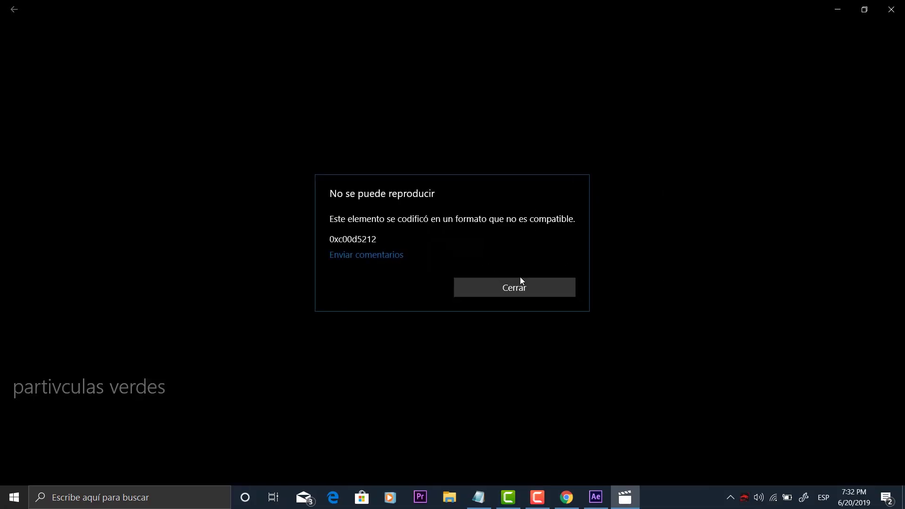
left_click(505, 296)
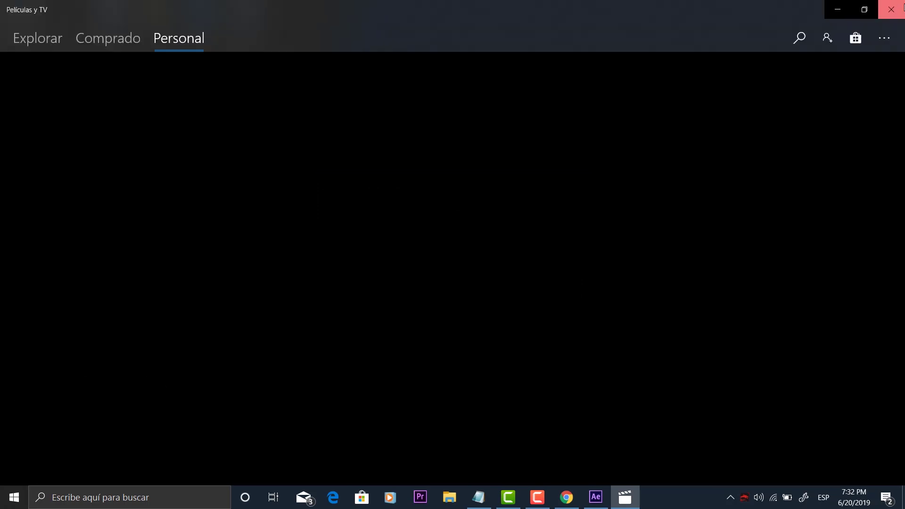
left_click(892, 8)
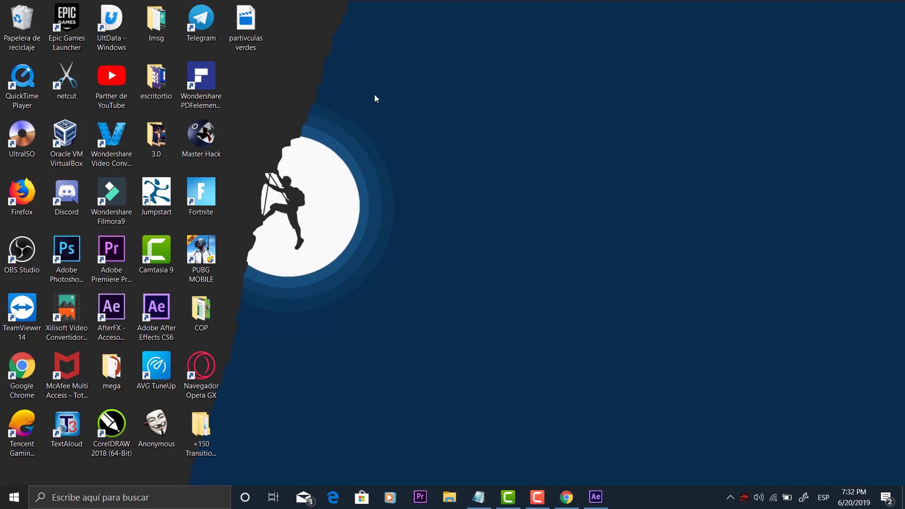
Step: Switch to Premiere Pro and place the partivculas verdes movie from the desktop at the start of track V3
double_click(111, 252)
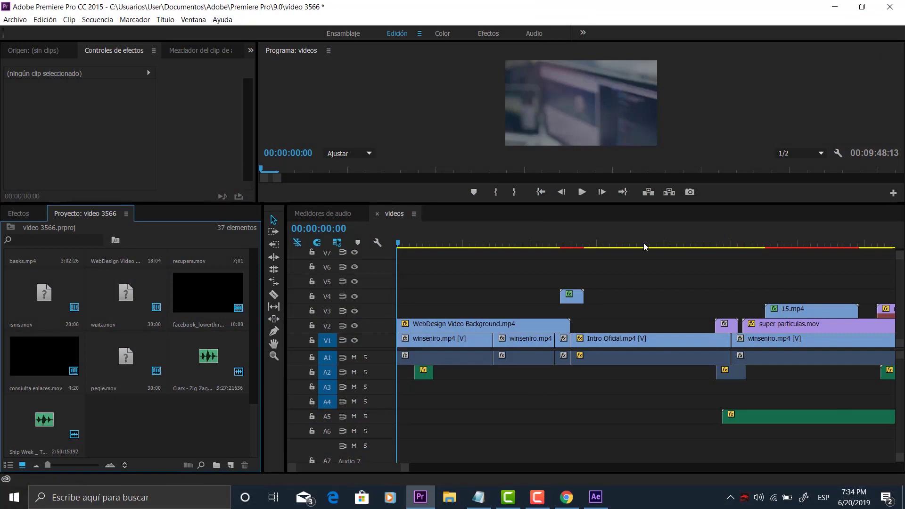
left_click_drag(420, 291, 543, 416)
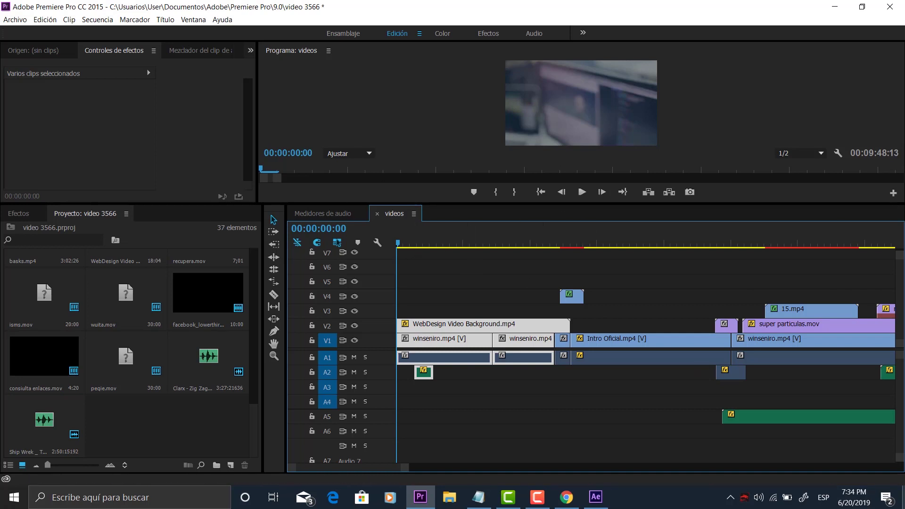
key("super+d")
left_click_drag(262, 41, 412, 313)
Step: At 00:00:02:14, scale the partivculas verdes.mov clip up in the program monitor so it extends past the frame
left_click(430, 242)
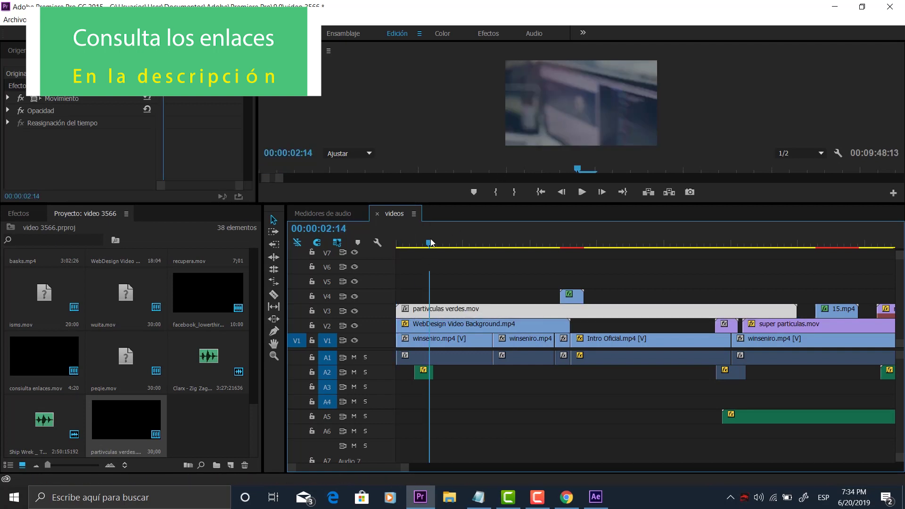
left_click(557, 108)
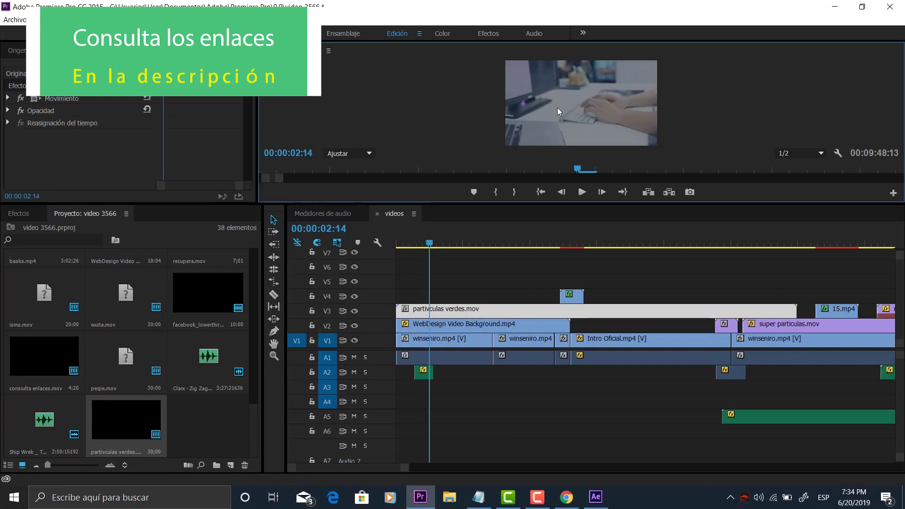
left_click(557, 107)
left_click_drag(532, 78, 472, 49)
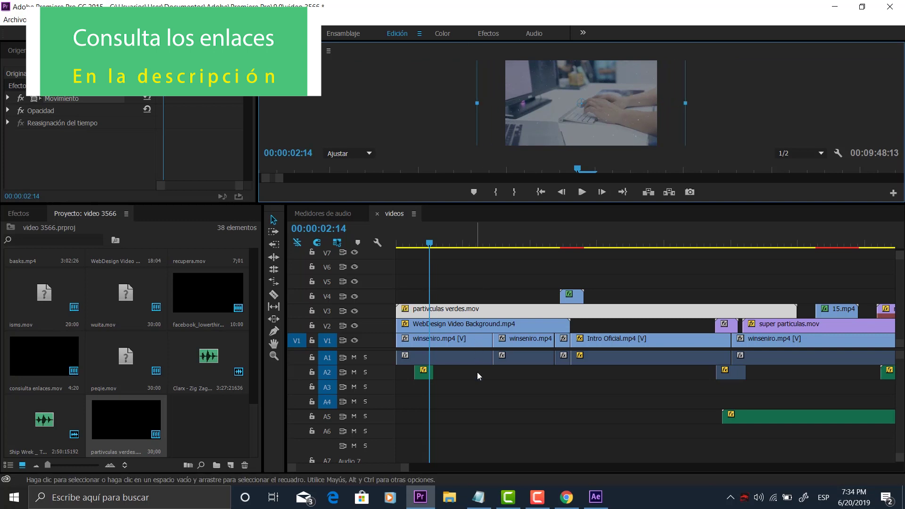
Step: Delete the winseniro.mp4 clips and the accompanying audio clips before Intro Oficial.mp4 from the timeline
left_click(456, 357)
left_click_drag(567, 384, 433, 345)
key("Delete")
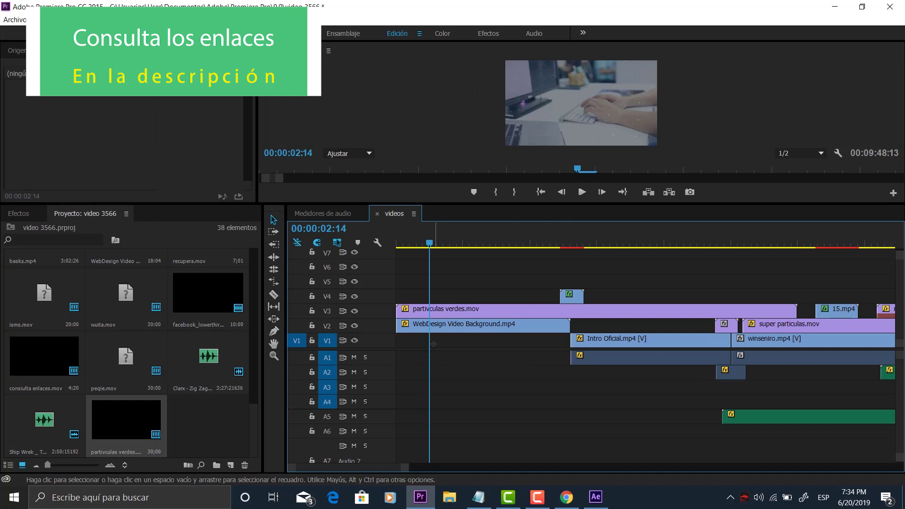
Step: Play the sequence in an enlarged program monitor, scrub to 00:00:07:24 to check the particle overlay, and minimize Premiere Pro
left_click(582, 192)
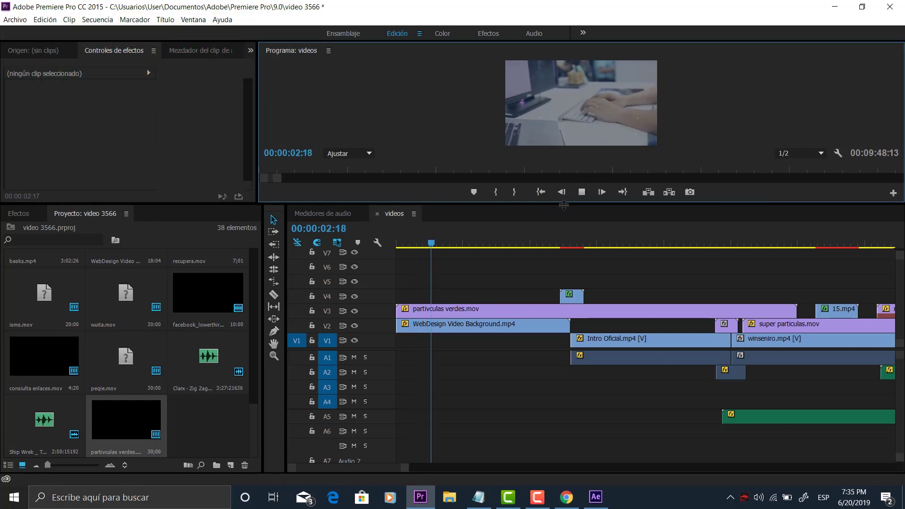
left_click_drag(564, 206, 564, 306)
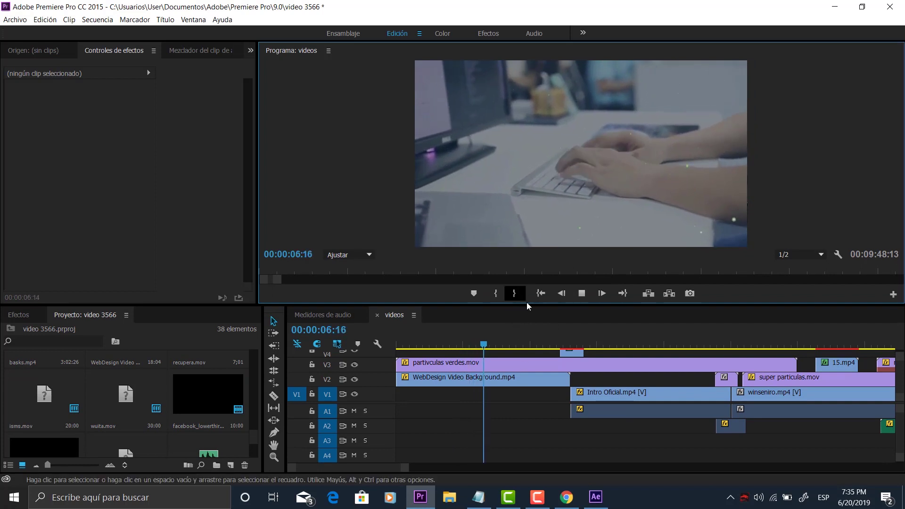
left_click(582, 297)
mouse_move(488, 347)
left_mouse_down()
mouse_move(398, 348)
mouse_move(501, 352)
left_mouse_up()
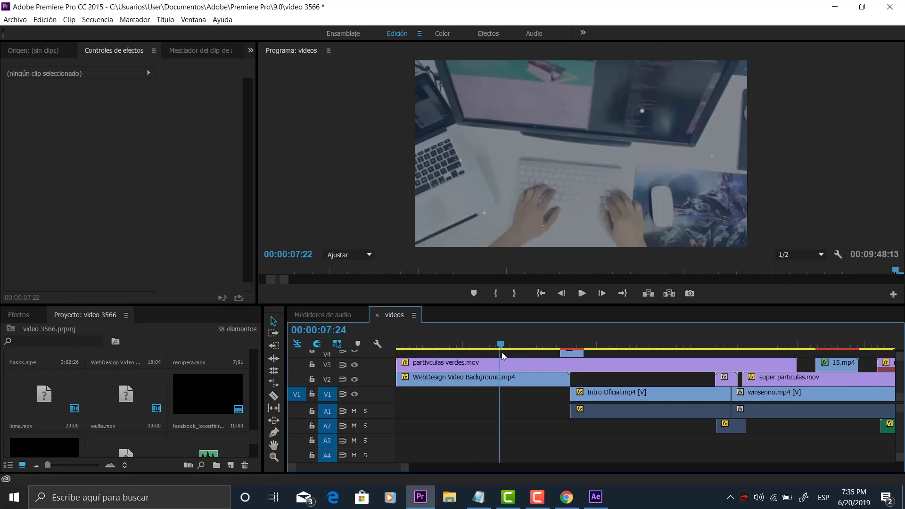
left_click(835, 6)
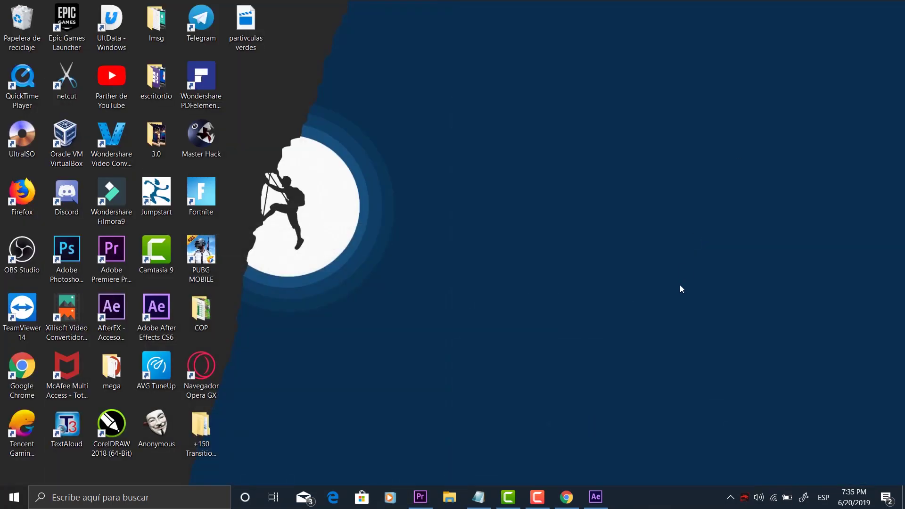